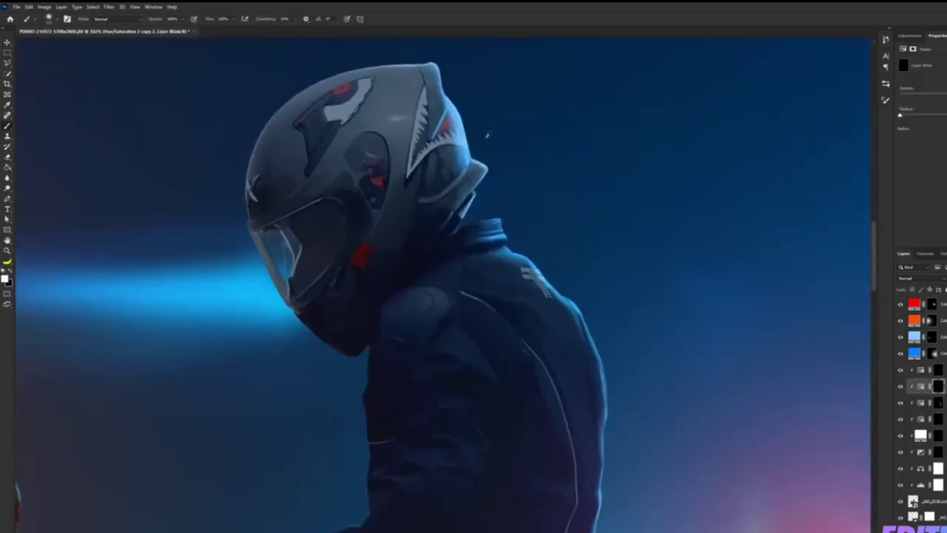
Step: Paint blue rim light along the helmet and collar on the Hue/Saturation copy's mask
drag(487, 134, 555, 211)
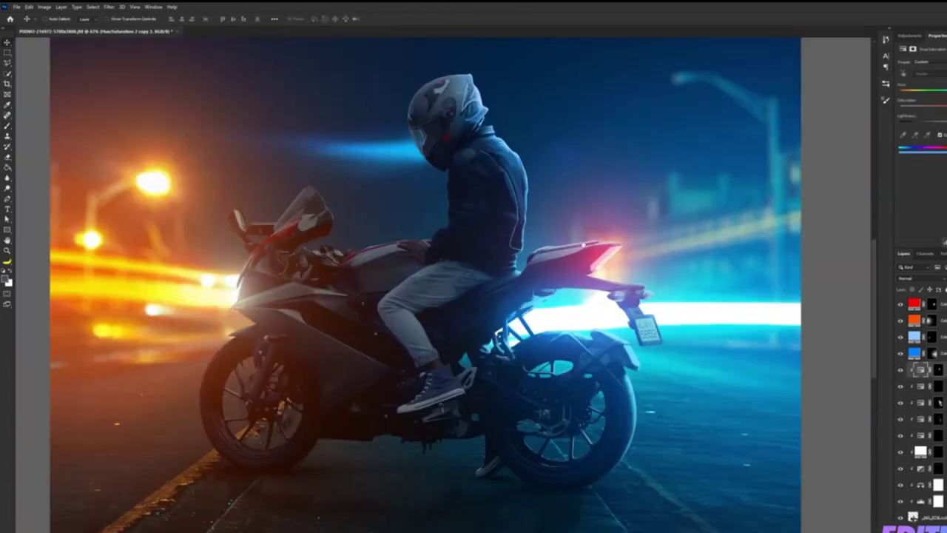
scroll(326, 273, up, 3)
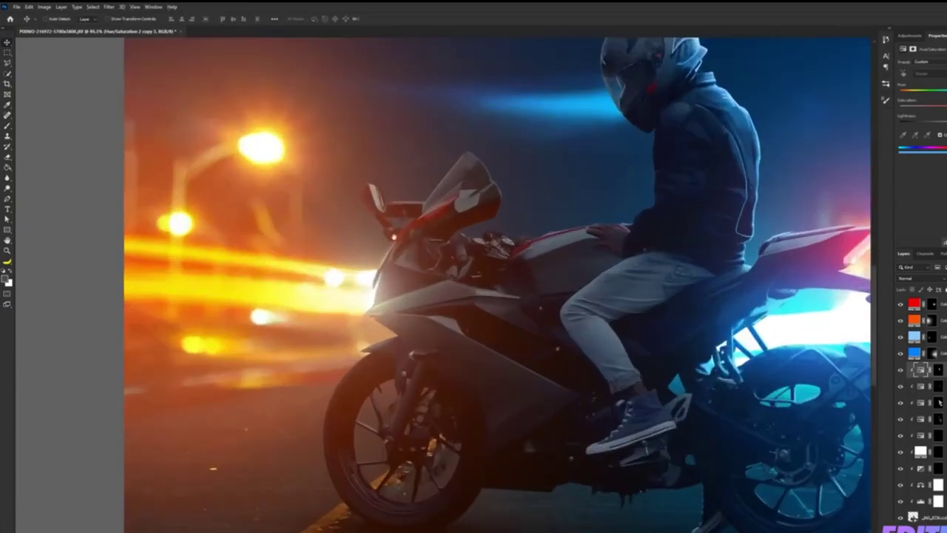
scroll(385, 282, up, 1)
scroll(459, 289, up, 2)
scroll(518, 290, up, 1)
scroll(524, 290, down, 5)
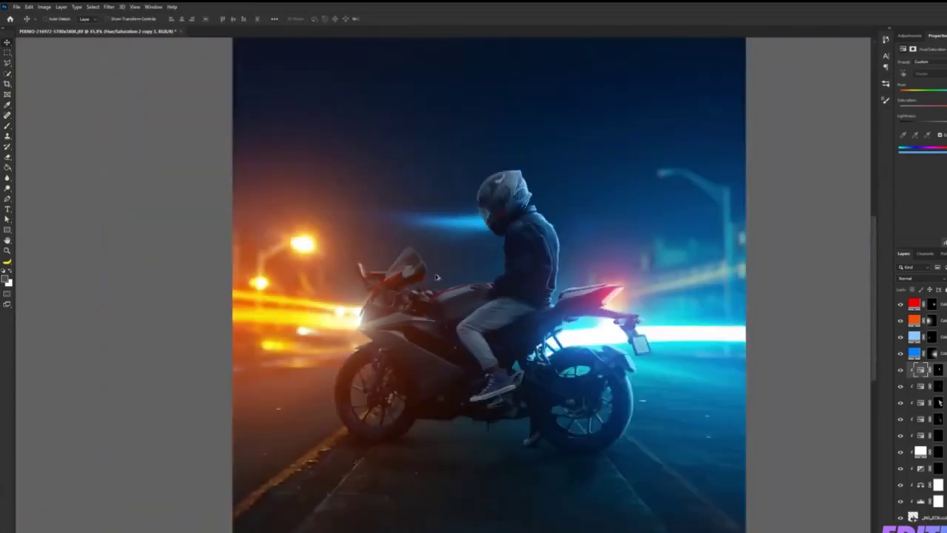
scroll(428, 280, down, 2)
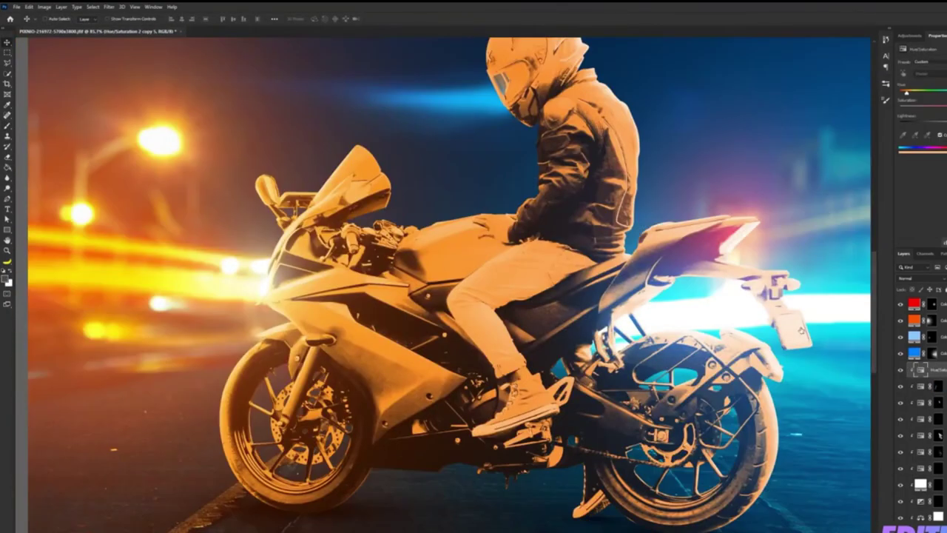
Step: Drag the Blend If Underlying Layer slider so the orange tint stays on the bike's highlights
drag(759, 307, 788, 306)
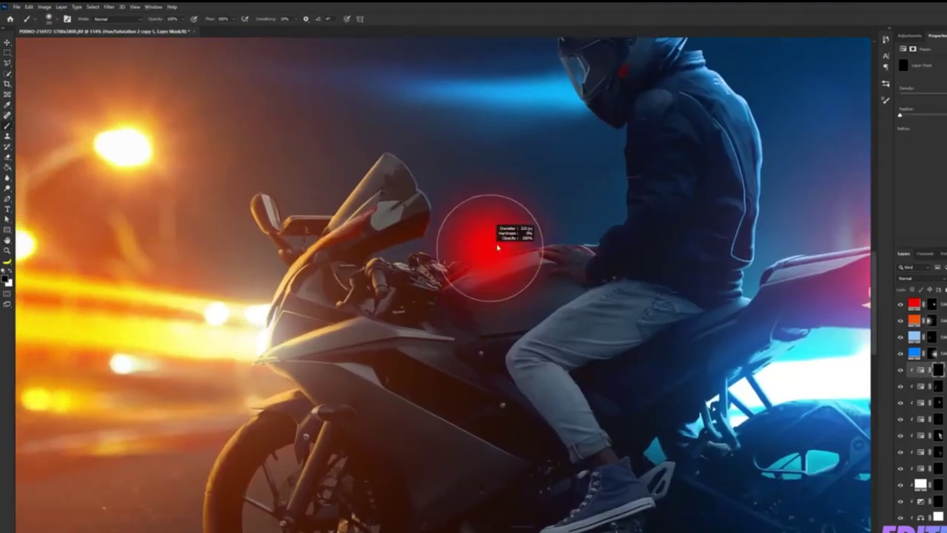
scroll(497, 248, down, 2)
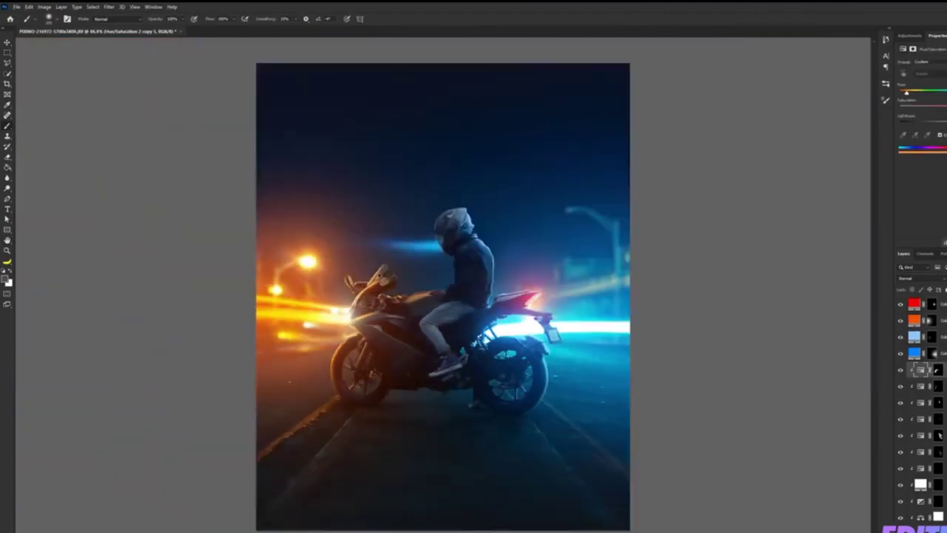
scroll(448, 299, up, 3)
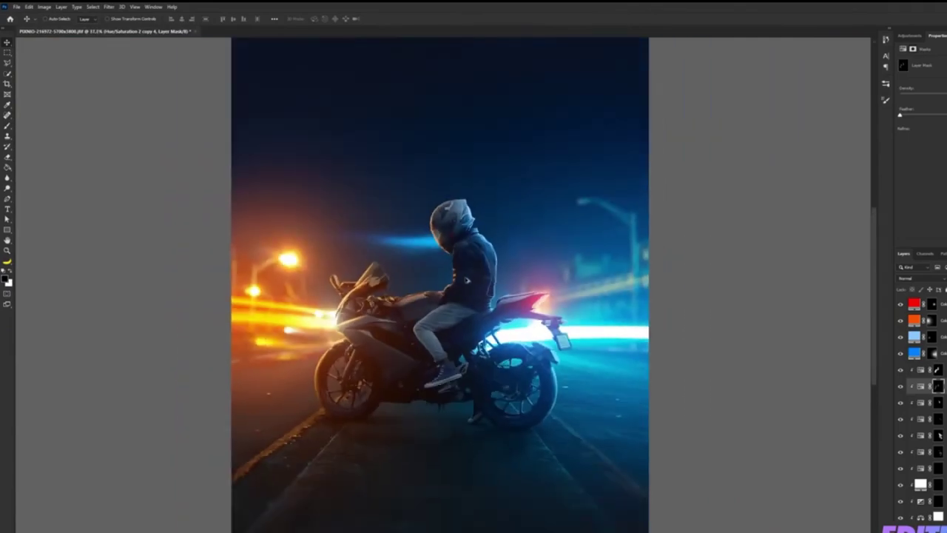
scroll(410, 273, up, 3)
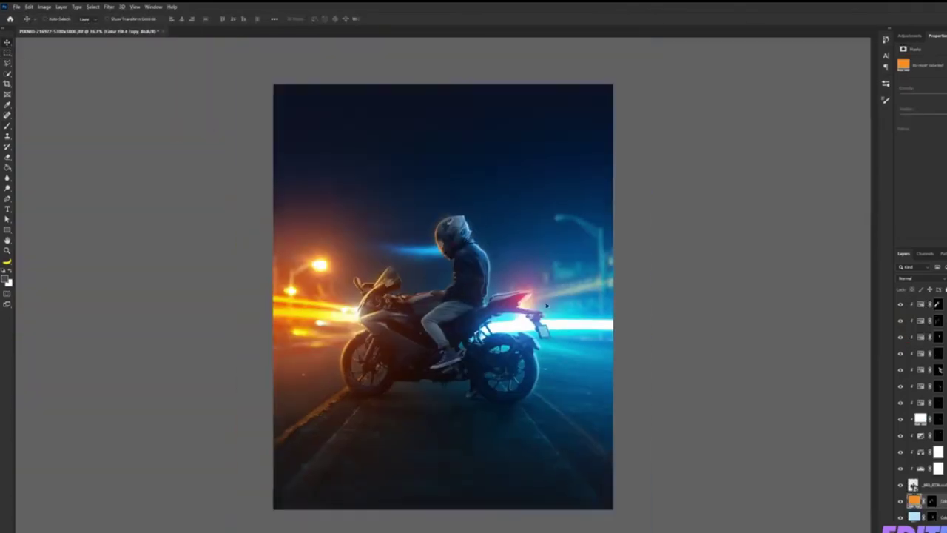
scroll(443, 312, up, 3)
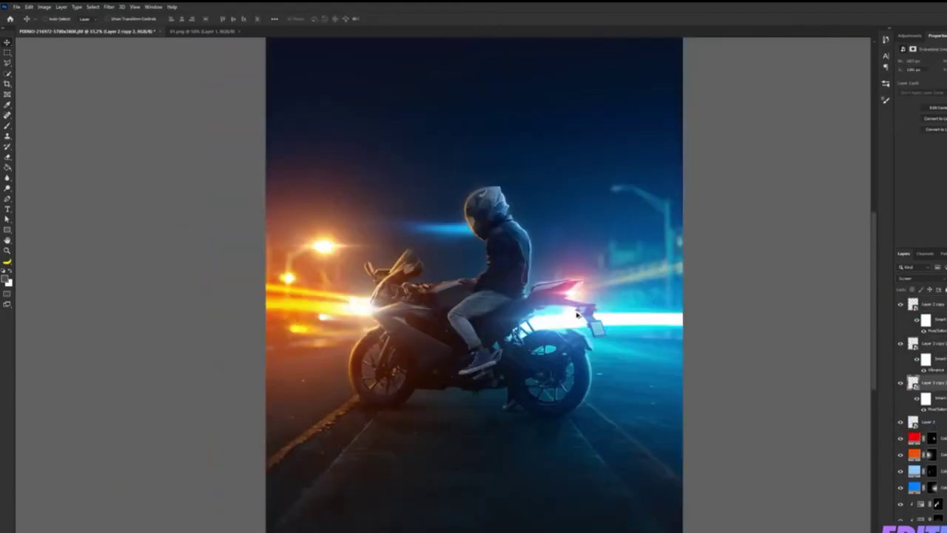
scroll(428, 311, up, 1)
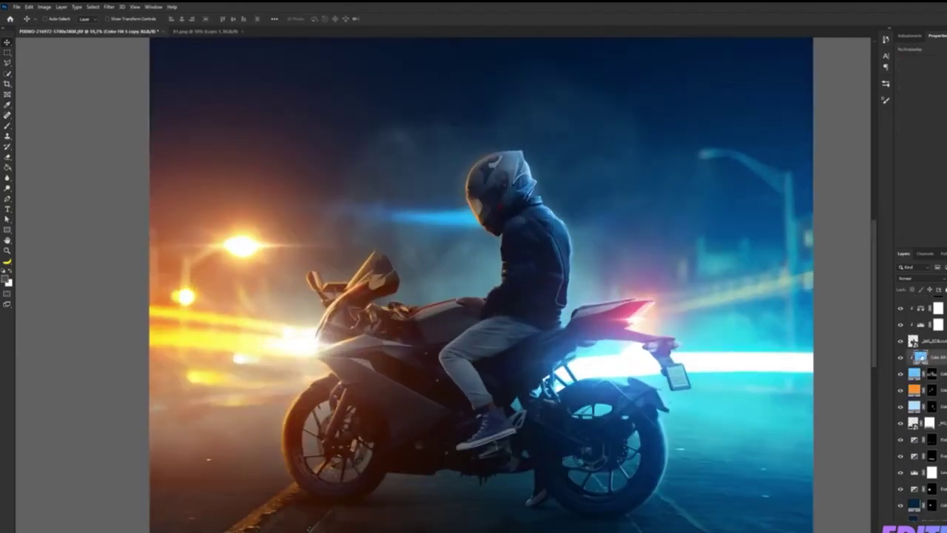
Step: Pick a new colour for the solid-colour fill layer
double_click(920, 359)
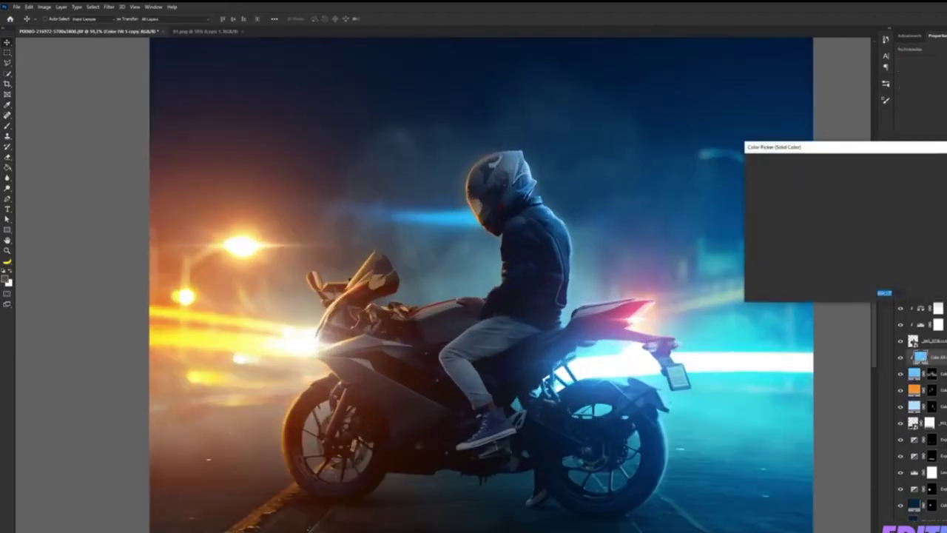
drag(863, 222, 863, 172)
key(Return)
key(b)
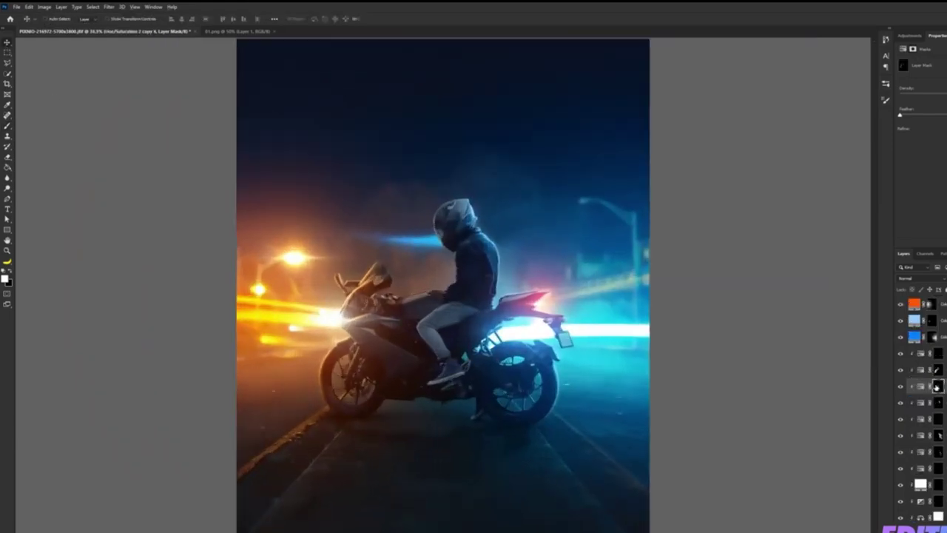
Step: Convert the merged layer to a smart object and apply the Camera Raw Filter
right_click(939, 321)
click(880, 335)
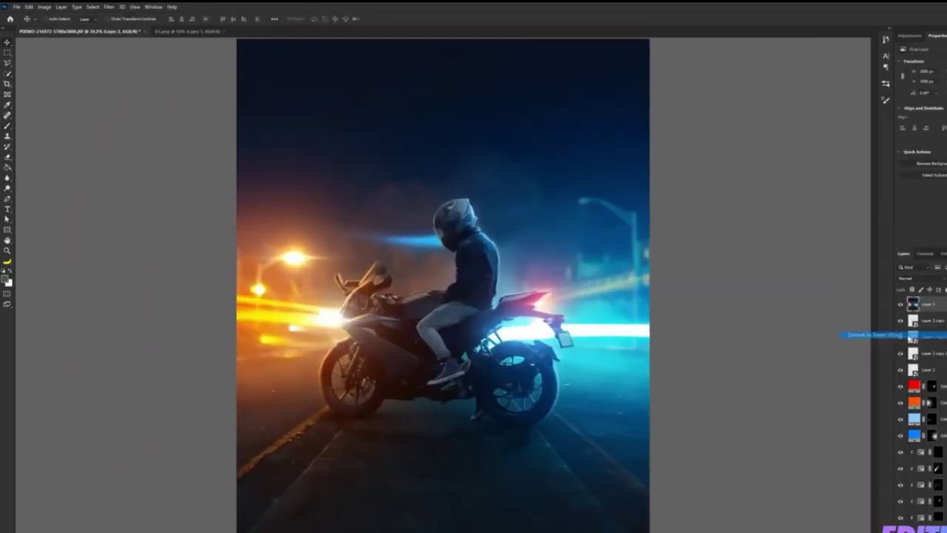
click(108, 7)
click(144, 56)
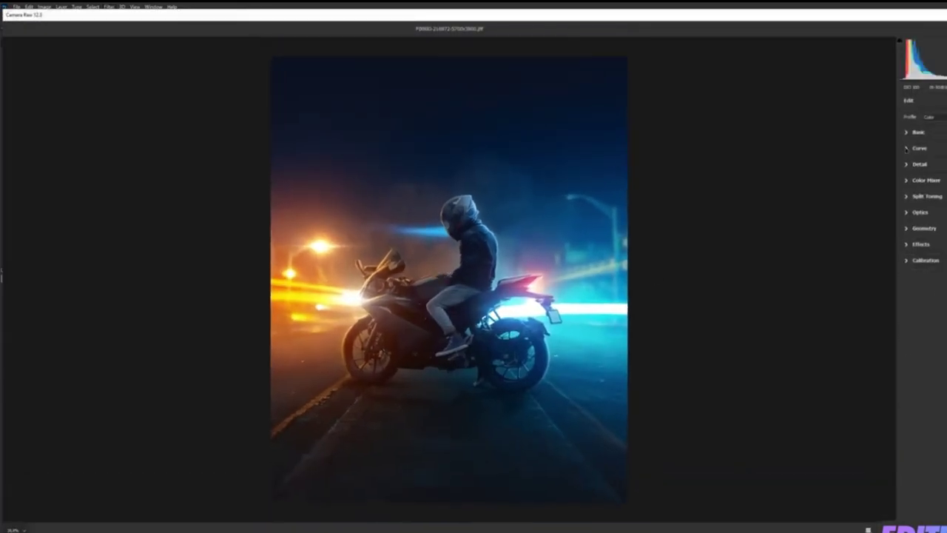
Step: In Camera Raw, review Basic and Tone Curve, then raise the highlight split-tone saturation
click(908, 131)
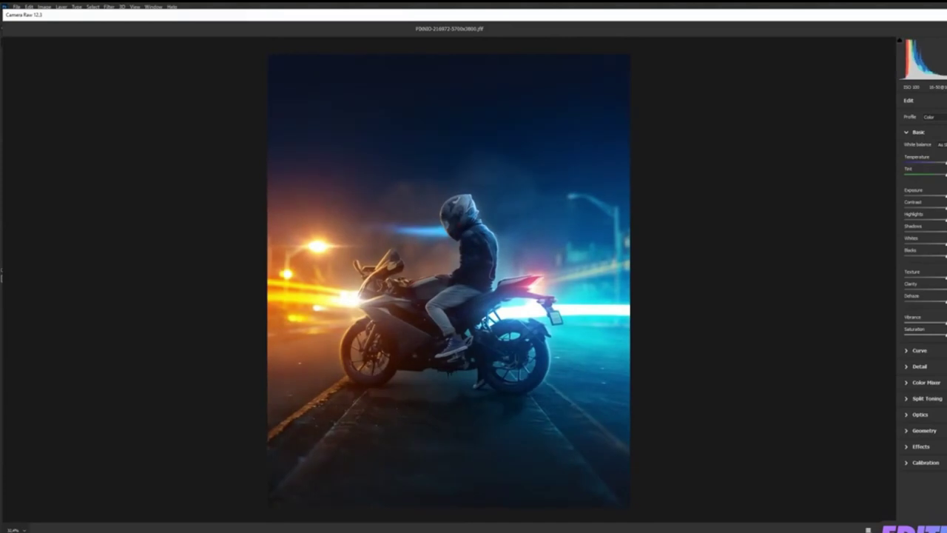
click(919, 350)
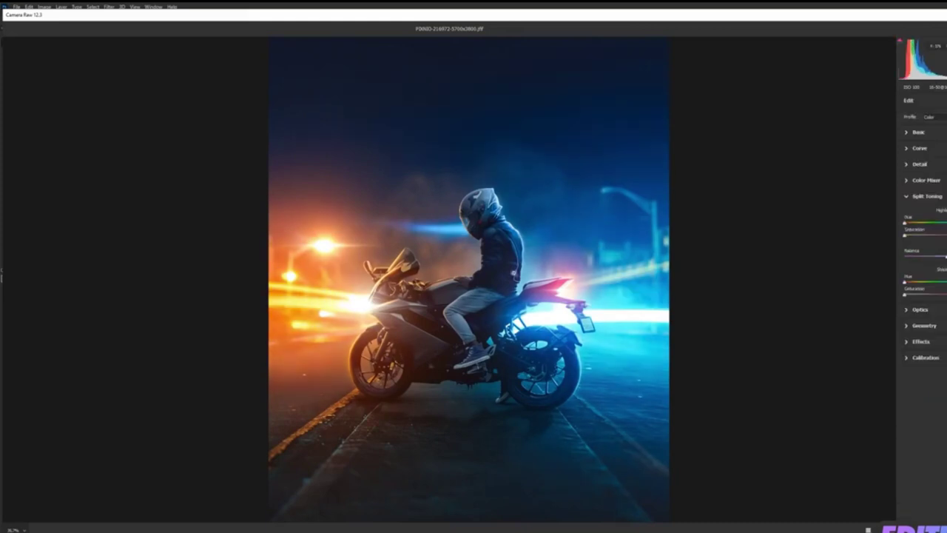
drag(904, 234, 926, 234)
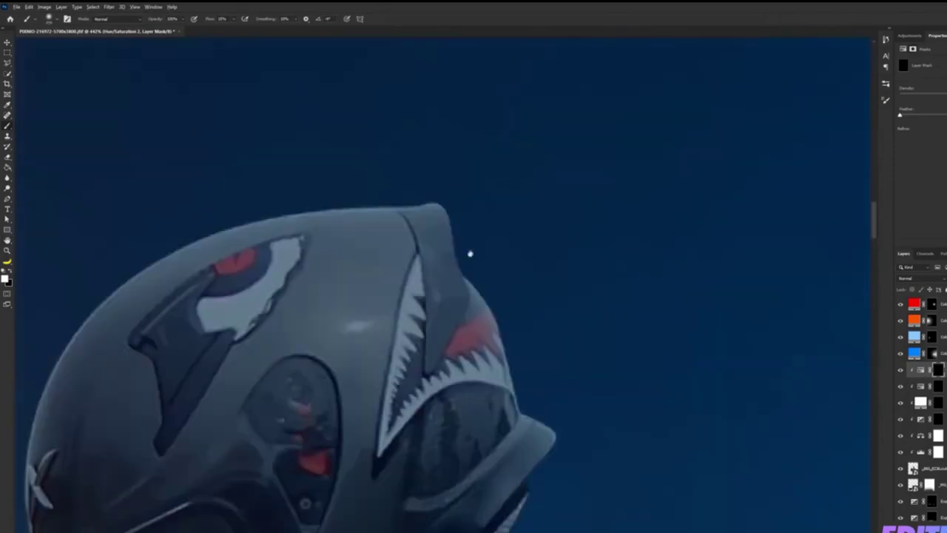
Step: Shrink the brush and limit the blue tint copy to the brightest areas with Blend If
drag(470, 253, 468, 225)
drag(523, 185, 534, 187)
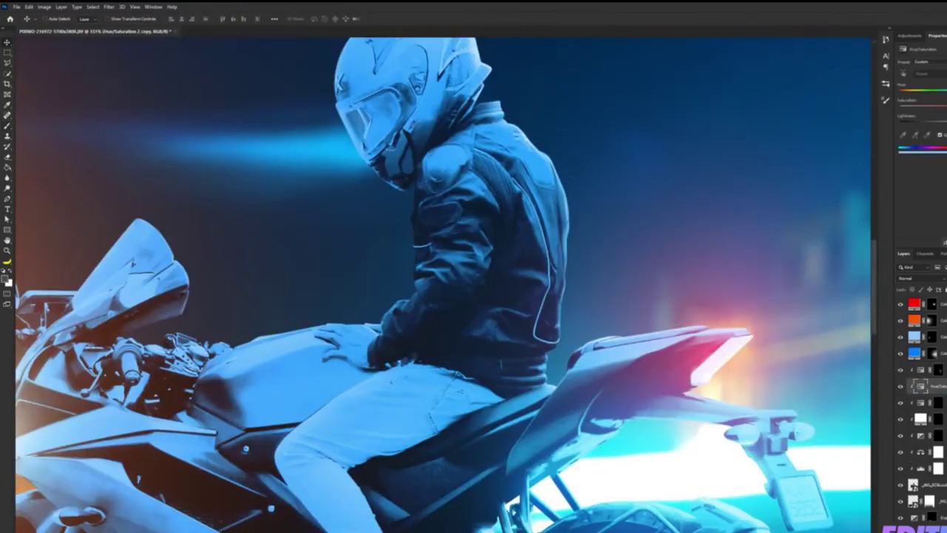
double_click(937, 386)
drag(756, 304, 746, 306)
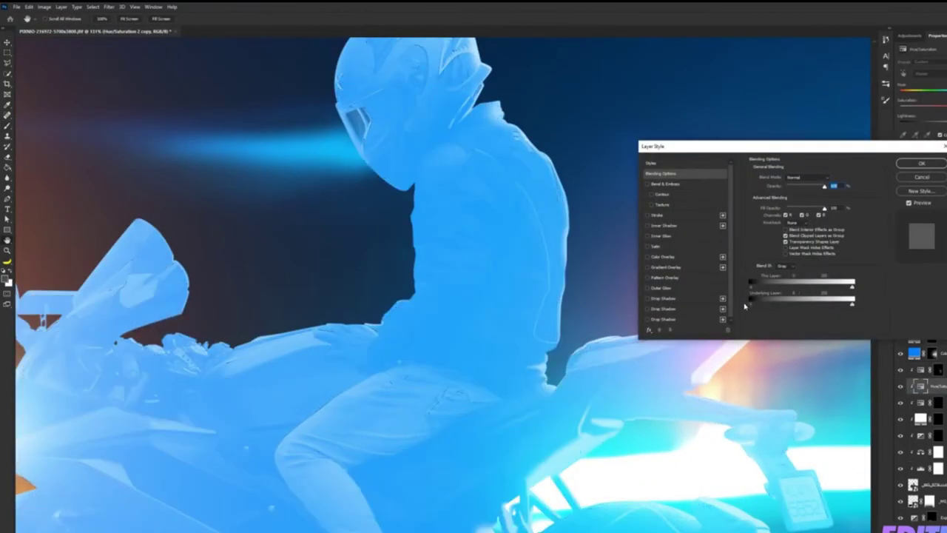
click(921, 163)
key(b)
scroll(498, 220, up, 3)
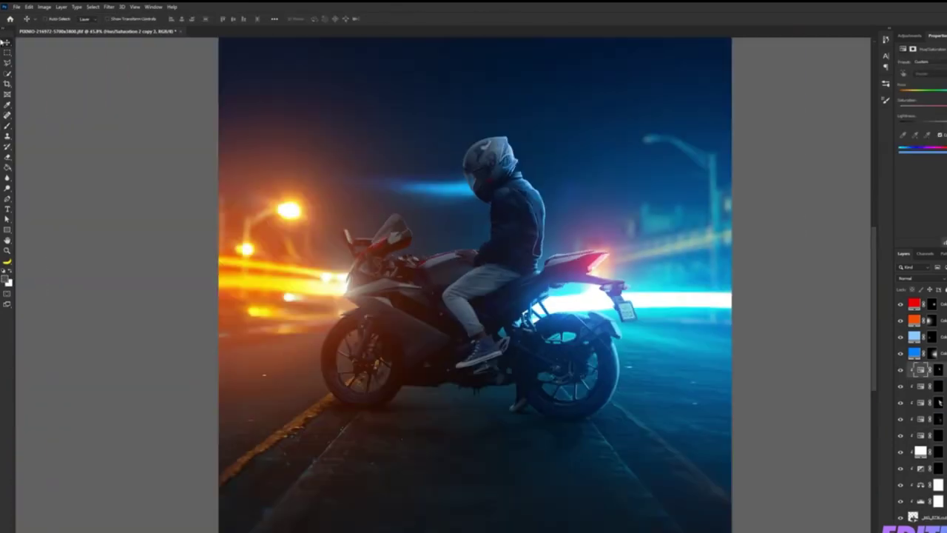
Step: Shift the rim-light tint's hue to blue
scroll(306, 275, up, 3)
scroll(349, 258, up, 2)
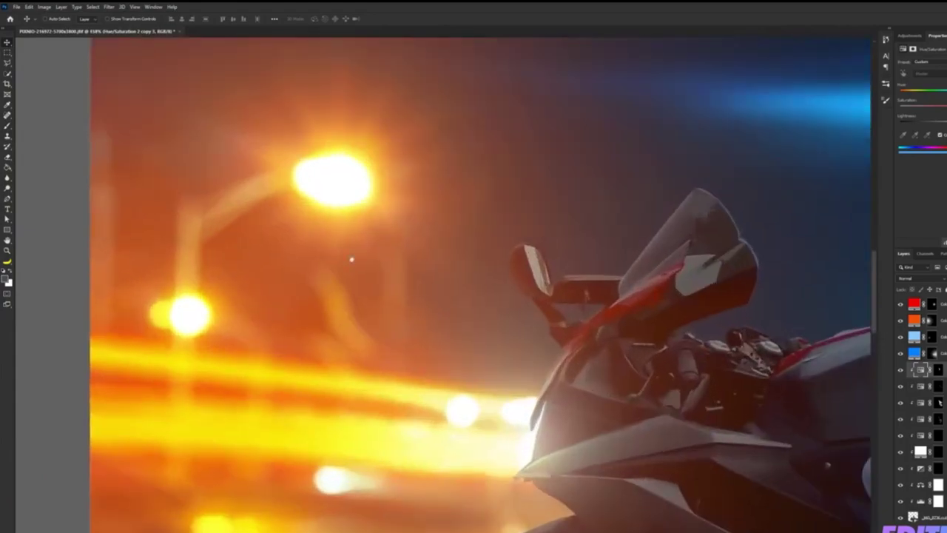
scroll(112, 280, up, 1)
scroll(112, 280, down, 3)
scroll(436, 276, down, 2)
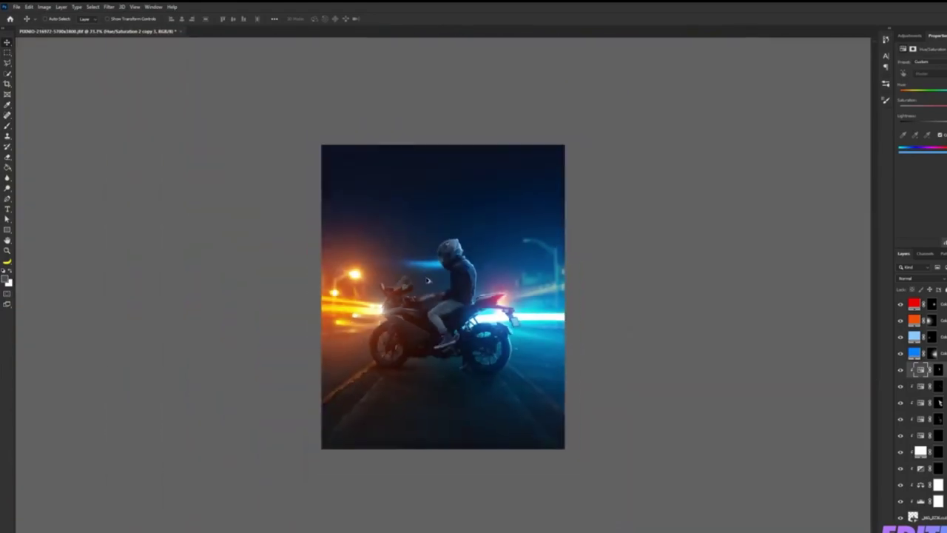
scroll(428, 280, up, 4)
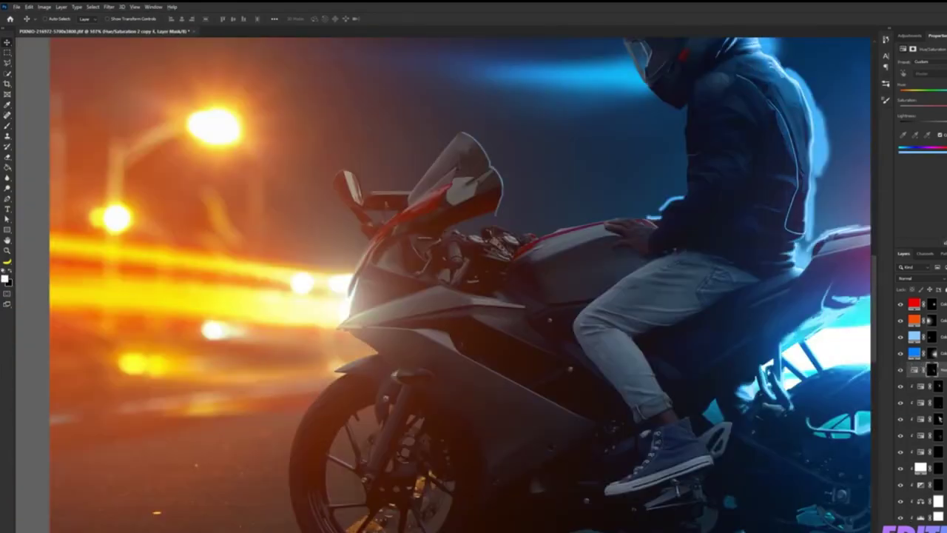
drag(917, 89, 908, 90)
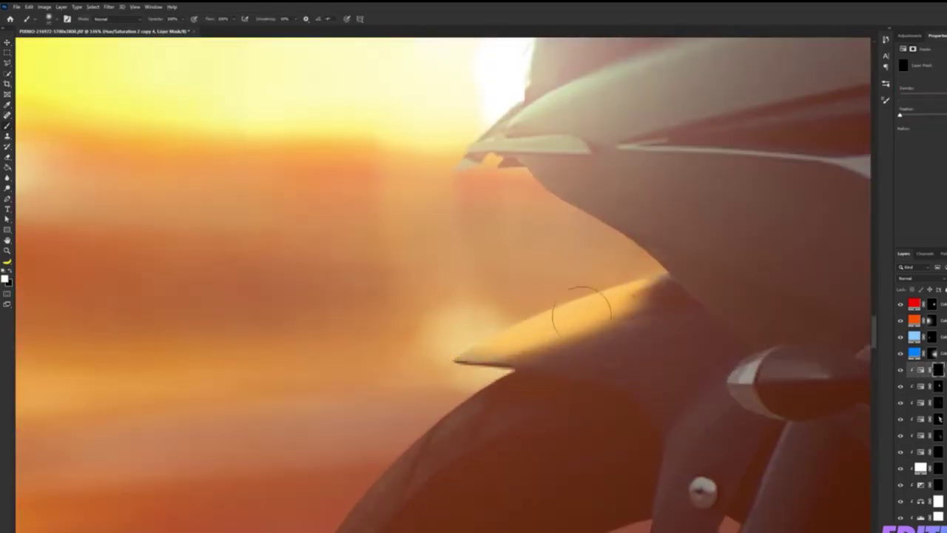
Step: Zoom in and out around the bike's front fender and fairing
scroll(632, 277, down, 5)
scroll(446, 271, up, 5)
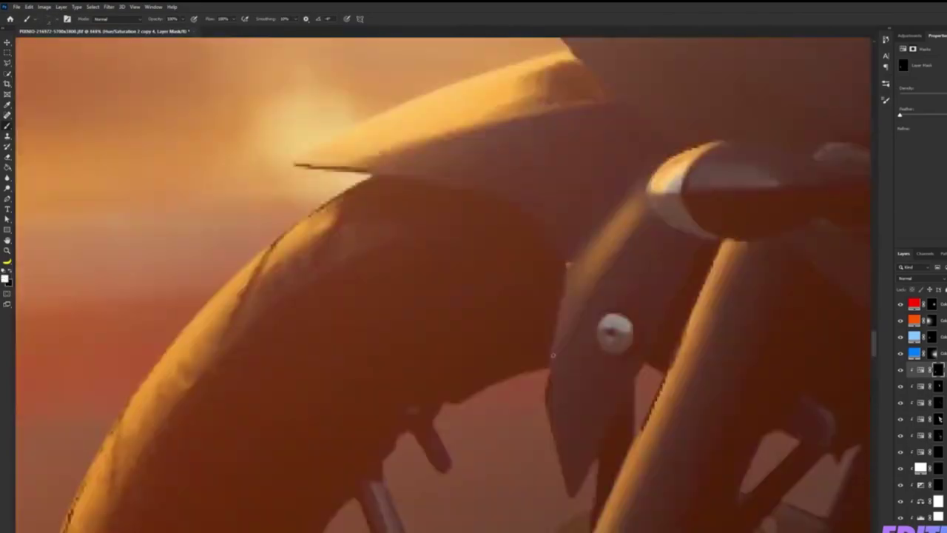
scroll(569, 268, down, 5)
scroll(518, 148, up, 5)
scroll(481, 281, down, 5)
scroll(481, 281, up, 5)
scroll(479, 280, down, 5)
scroll(645, 205, up, 5)
scroll(481, 244, down, 5)
scroll(487, 241, up, 5)
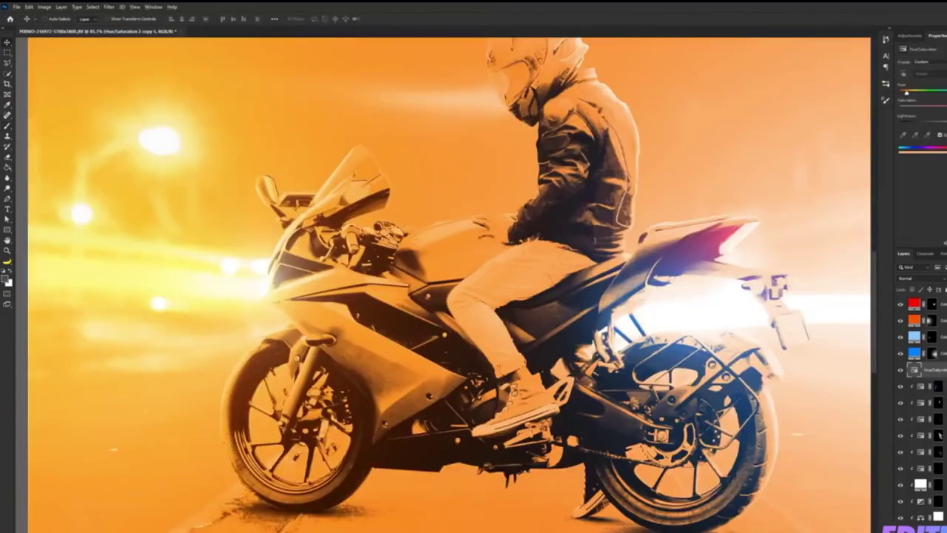
Step: Clip the orange tint to the bike layer and keep it off the darker areas with Blend If
key(ctrl+alt+g)
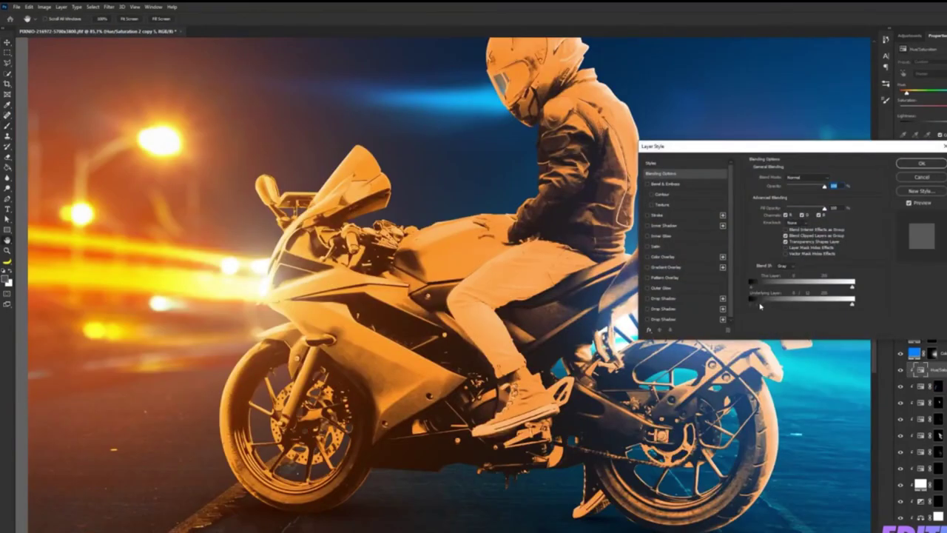
drag(760, 306, 779, 305)
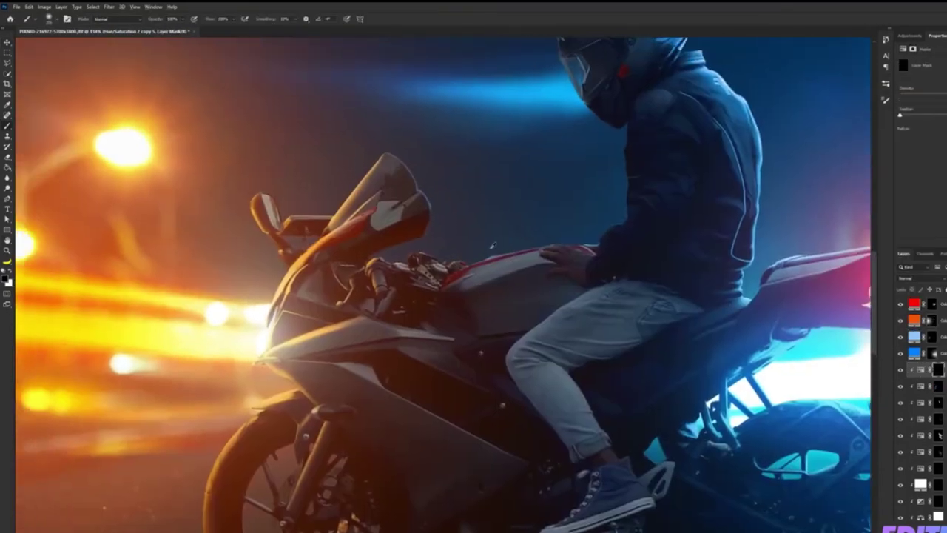
scroll(454, 252, down, 2)
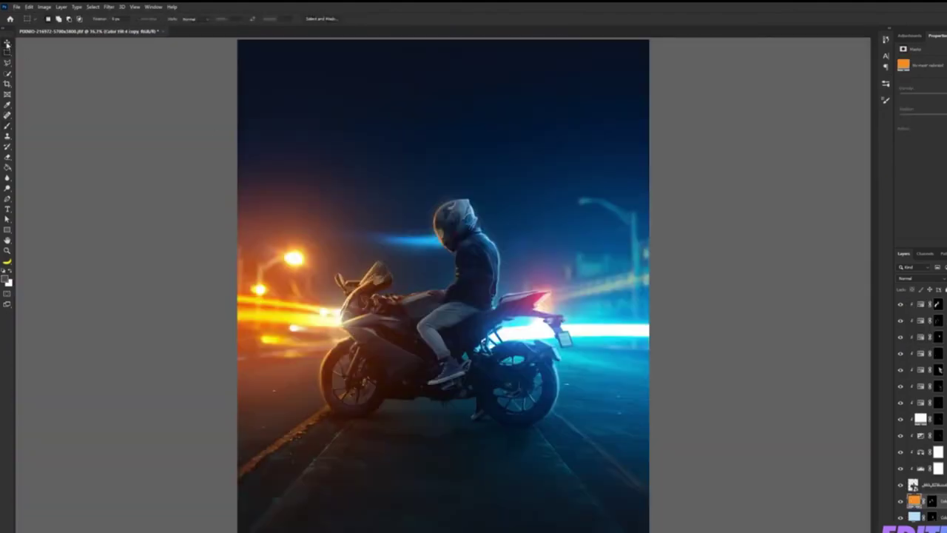
Step: Duplicate the lens flare at the headlight and zoom out to the whole image
click(8, 43)
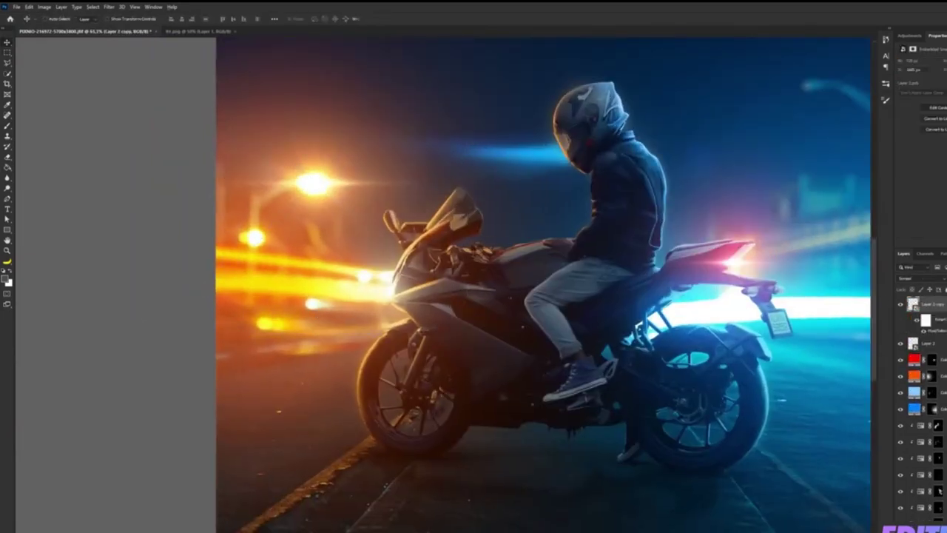
key(ctrl+j)
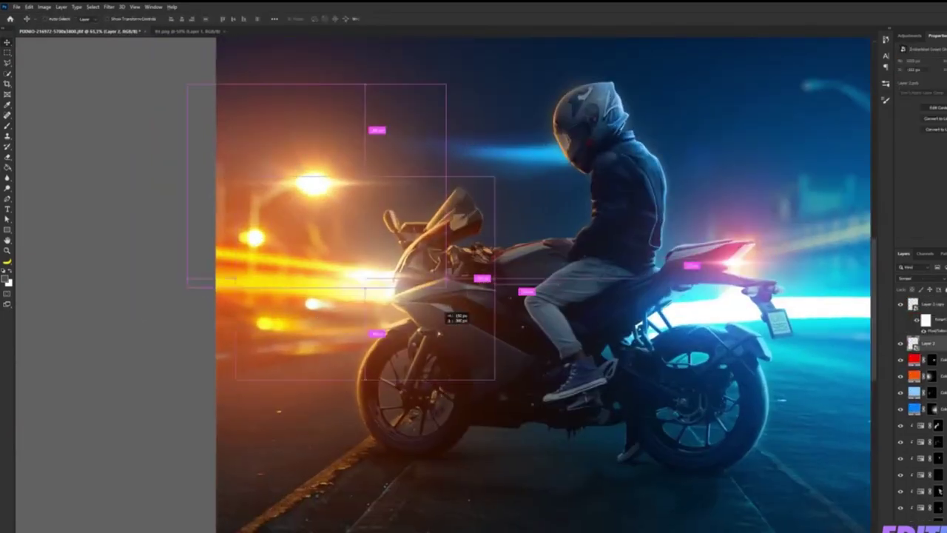
key(ctrl+minus)
key(ctrl+minus)
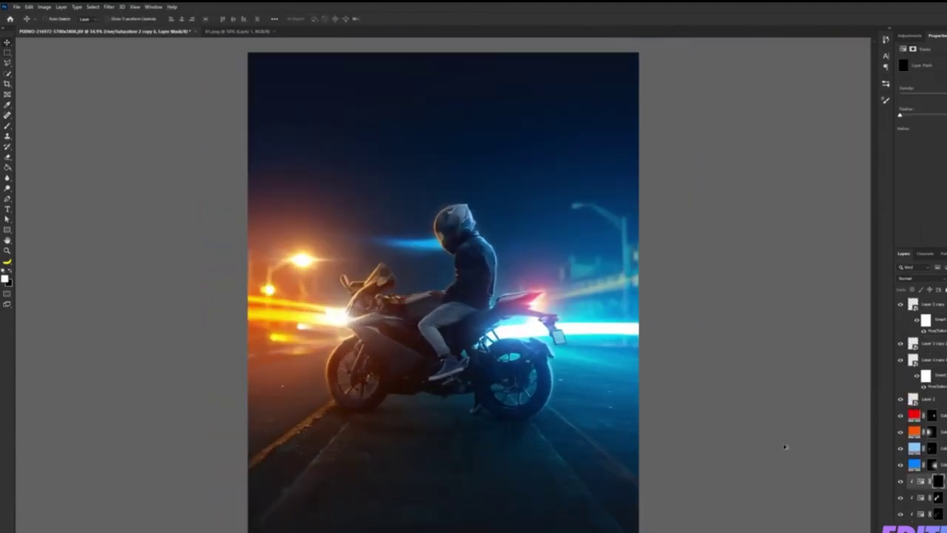
scroll(922, 407, down, 5)
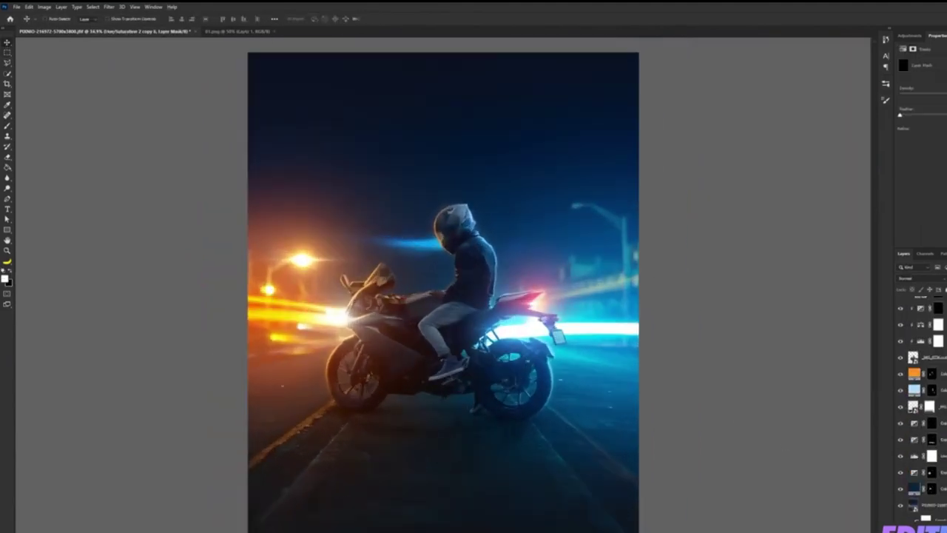
Step: Recolour the fill layer to orange and stamp all visible layers into a new merged layer
click(915, 373)
scroll(472, 327, up, 2)
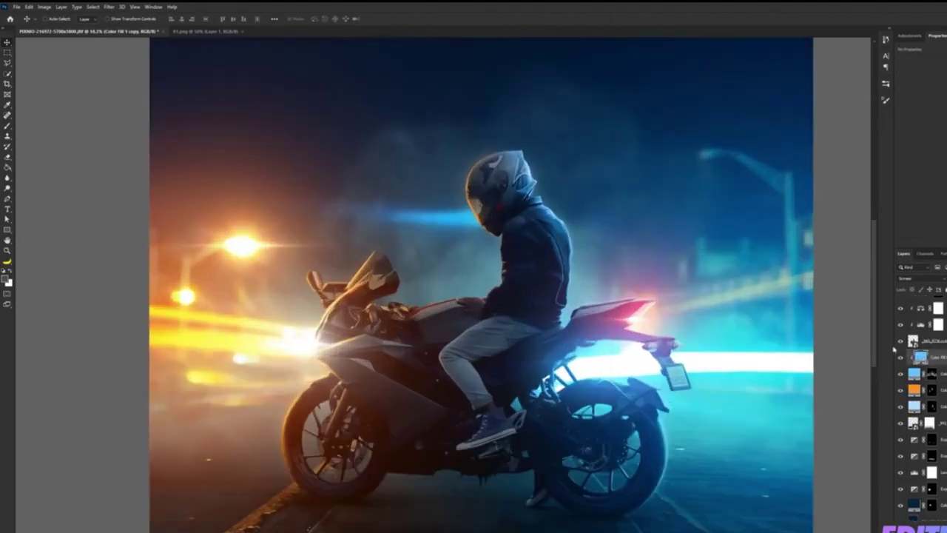
double_click(917, 356)
click(806, 222)
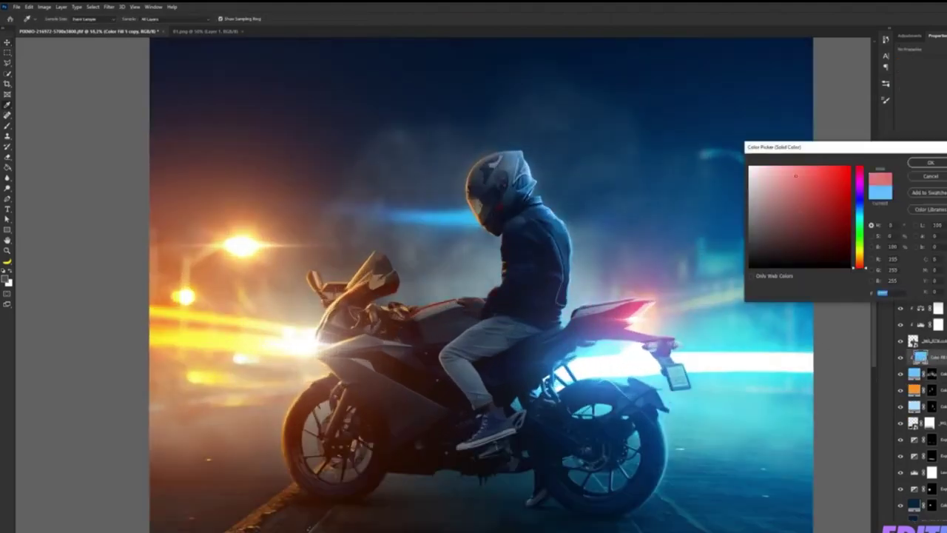
click(881, 178)
key(b)
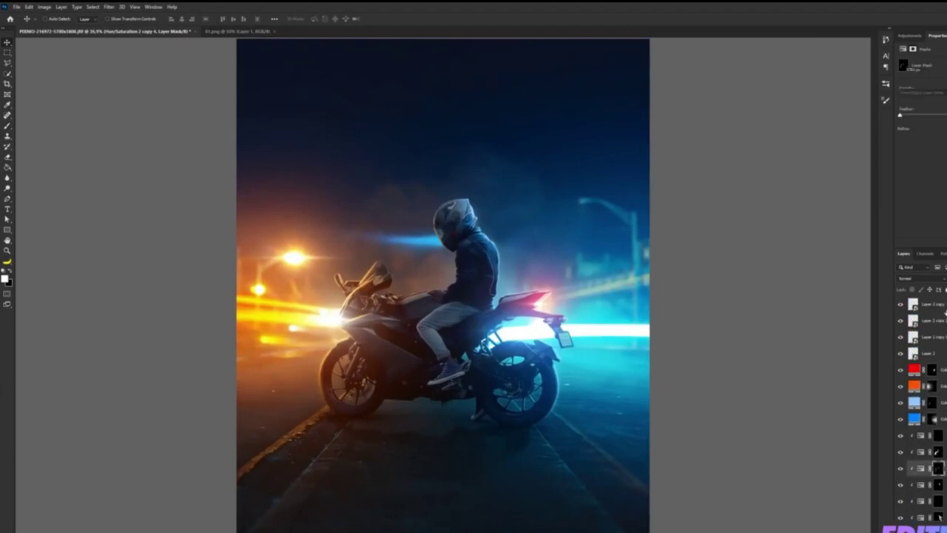
key(ctrl+shift+alt+e)
right_click(933, 304)
Step: Convert the merged layer to a smart object and apply the Camera Raw Filter
click(888, 333)
click(109, 6)
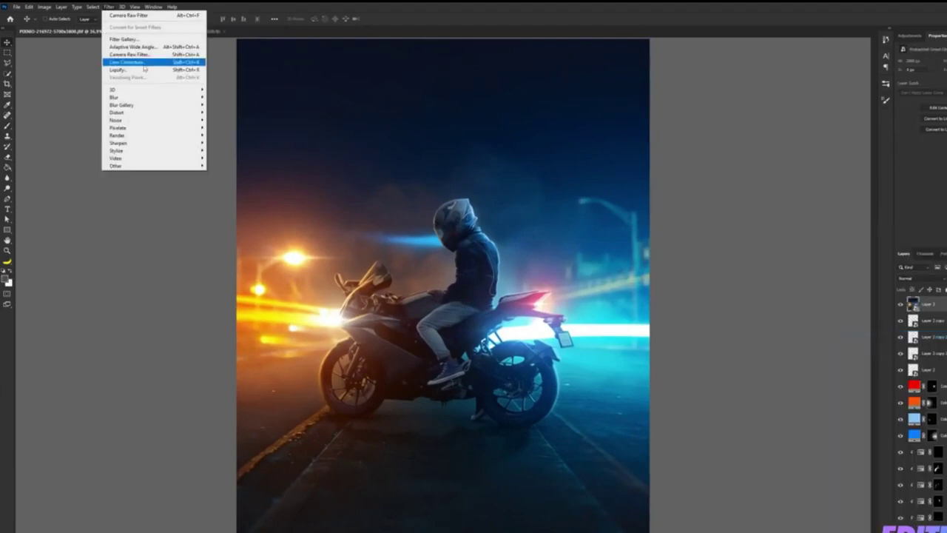
click(132, 55)
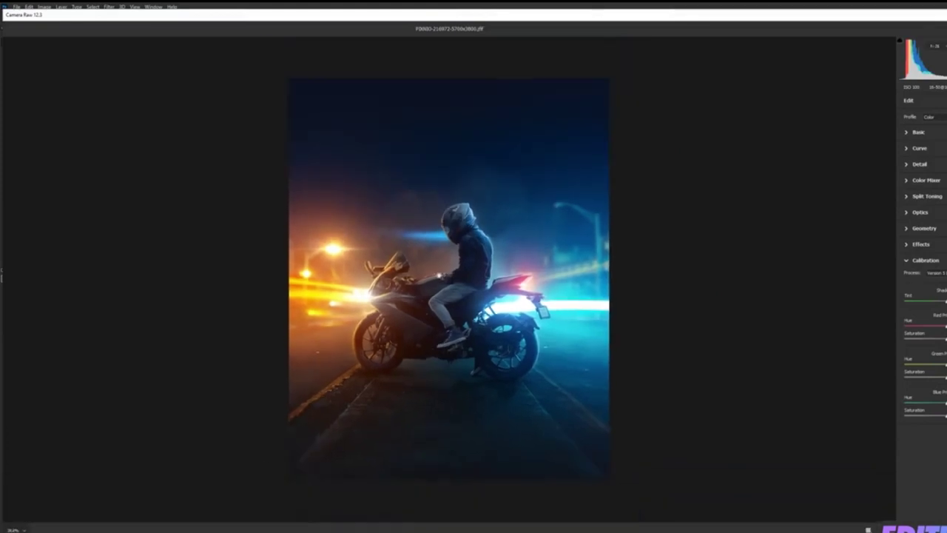
Step: Review Basic and Tone Curve, then raise the split-tone shadows saturation
click(918, 260)
click(915, 132)
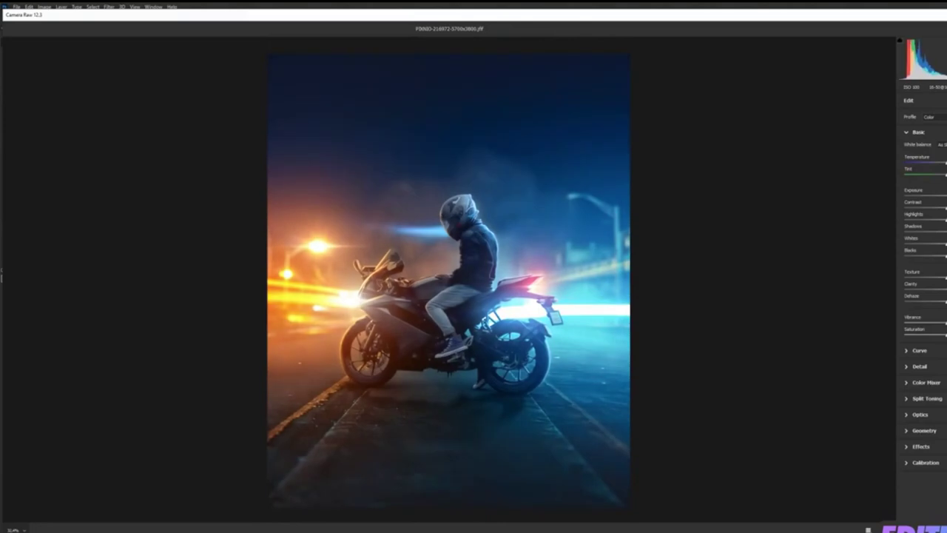
click(920, 350)
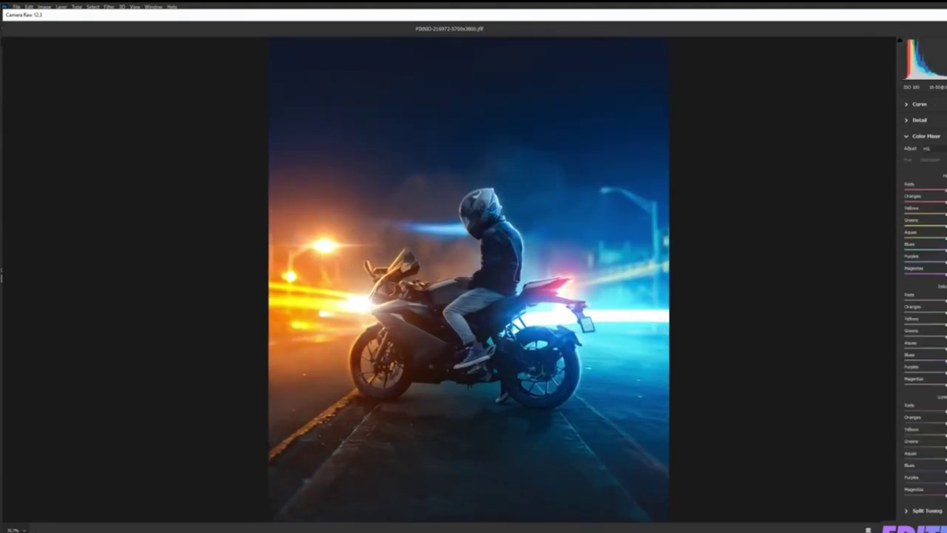
click(925, 510)
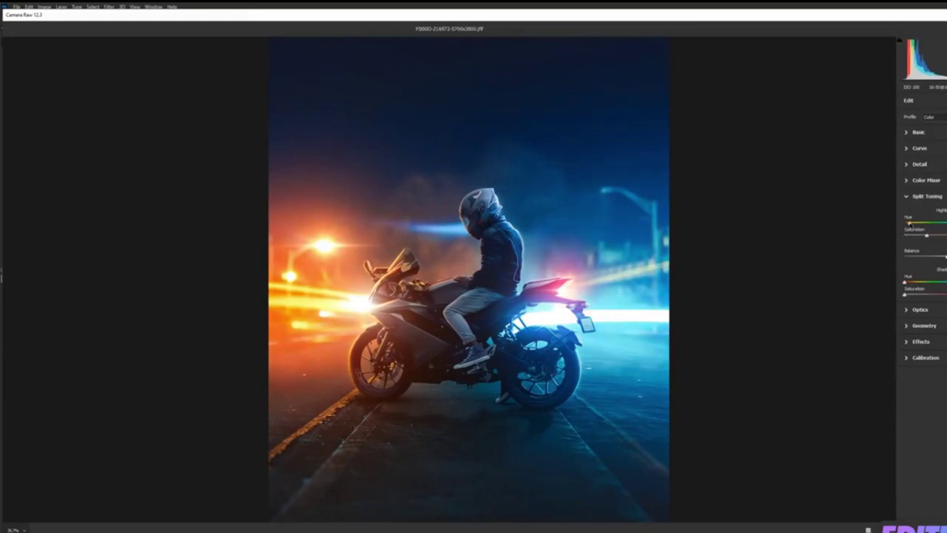
click(922, 294)
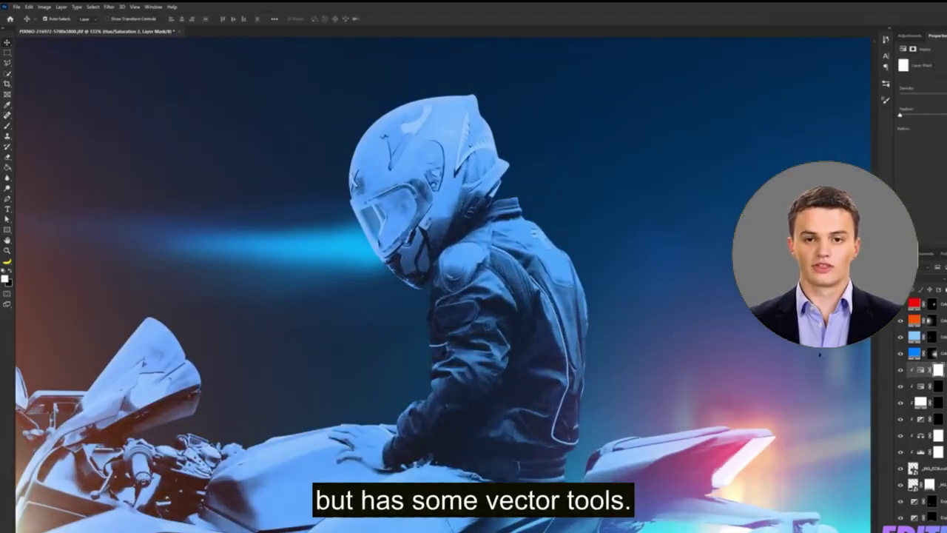
Step: Ready a soft brush over the helmet for the Hue/Saturation 2 mask
key(b)
scroll(414, 184, up, 5)
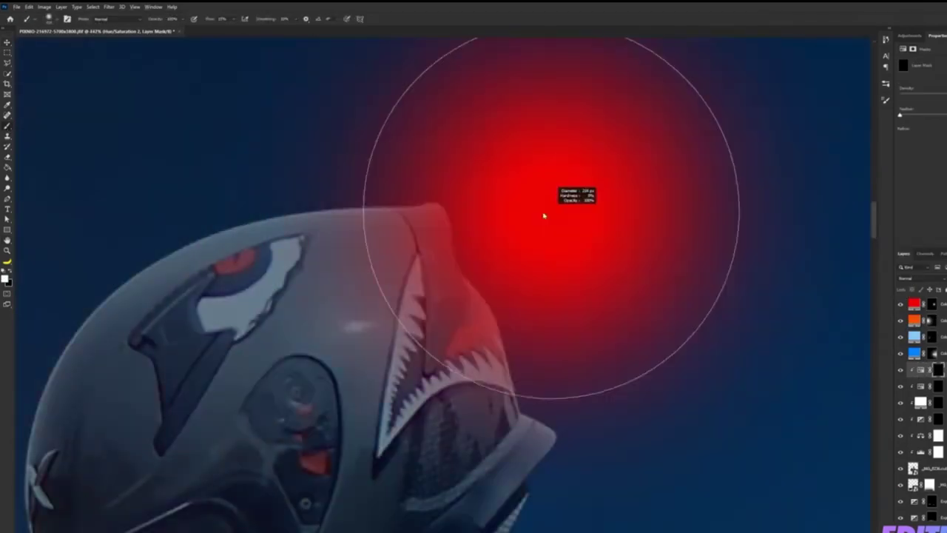
Step: Shrink the brush and pick a Soft Round tip to paint thin blue rim highlights
drag(462, 239, 520, 168)
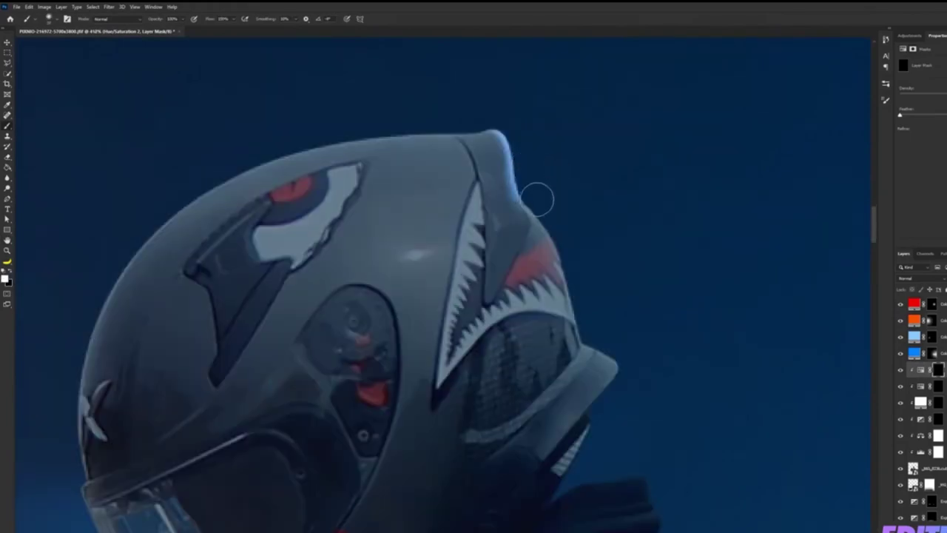
scroll(537, 199, down, 5)
right_click(656, 402)
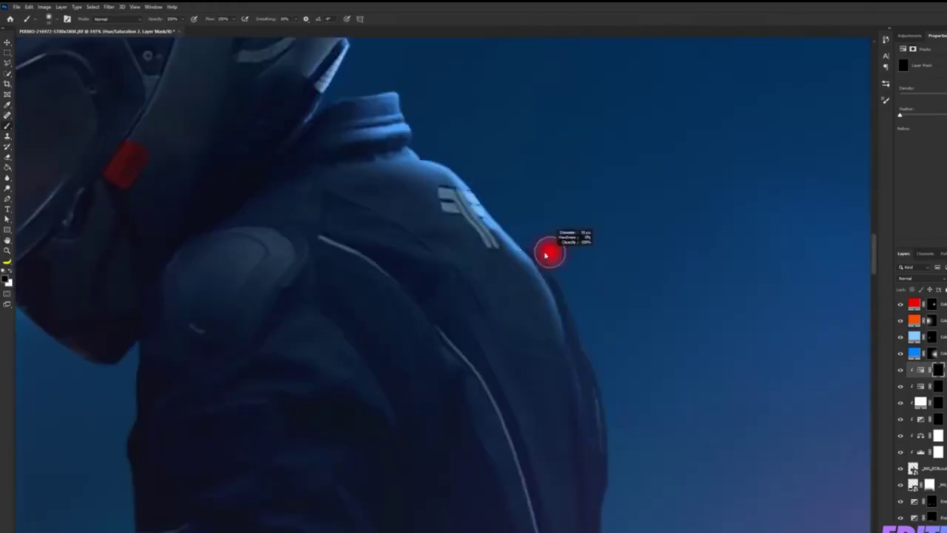
scroll(655, 402, down, 5)
scroll(606, 318, up, 3)
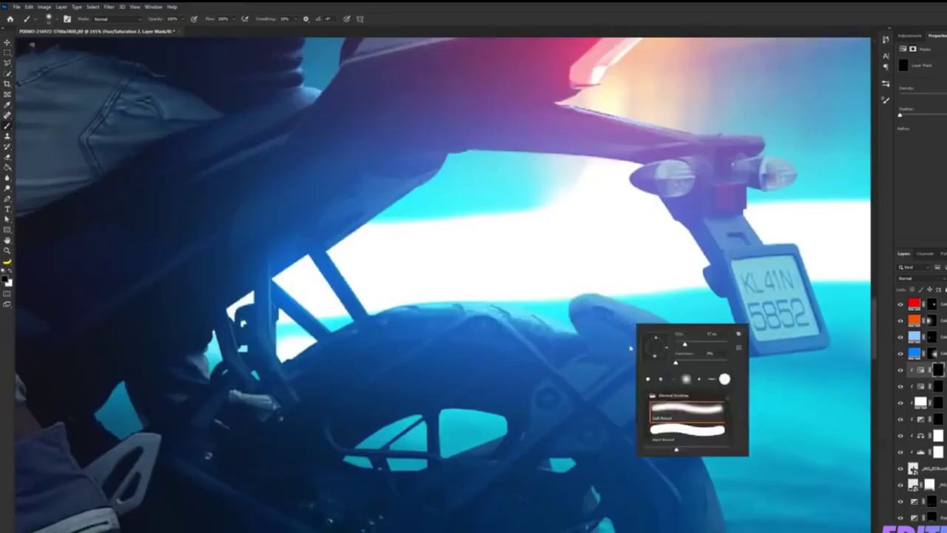
scroll(710, 244, up, 2)
scroll(474, 296, down, 5)
scroll(444, 311, up, 3)
scroll(444, 311, up, 2)
scroll(444, 296, down, 3)
scroll(636, 311, up, 3)
scroll(473, 296, down, 4)
scroll(518, 259, up, 4)
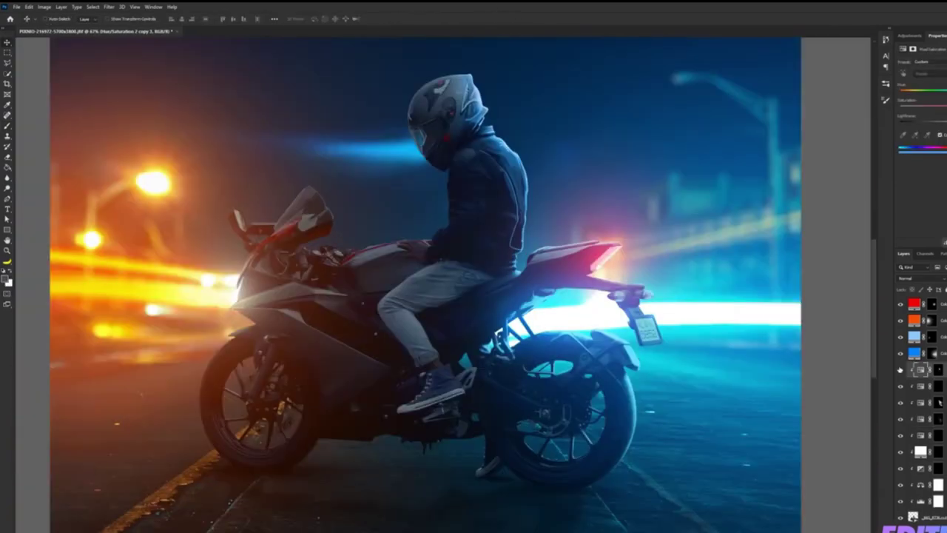
Step: Fit the image on screen and shift the Hue of the bike's orange tint copy
key(ctrl+0)
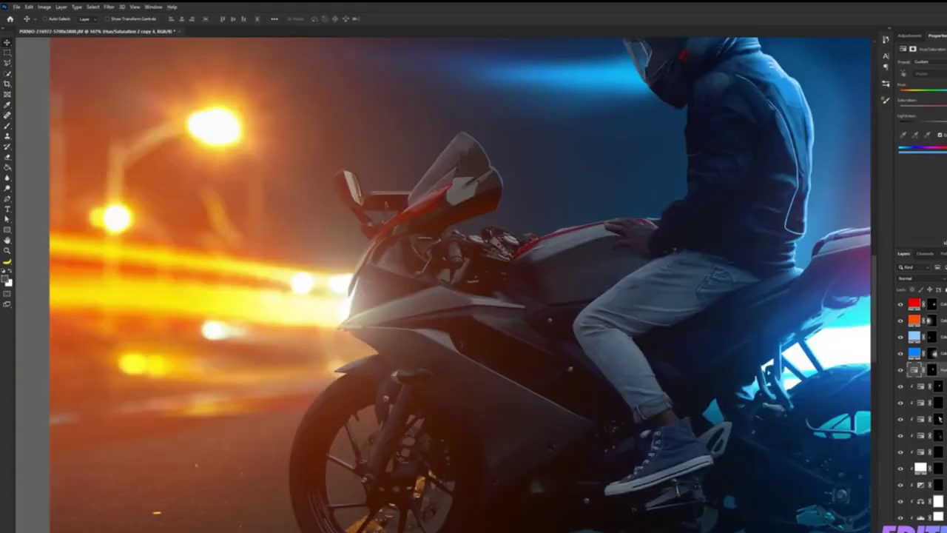
click(907, 90)
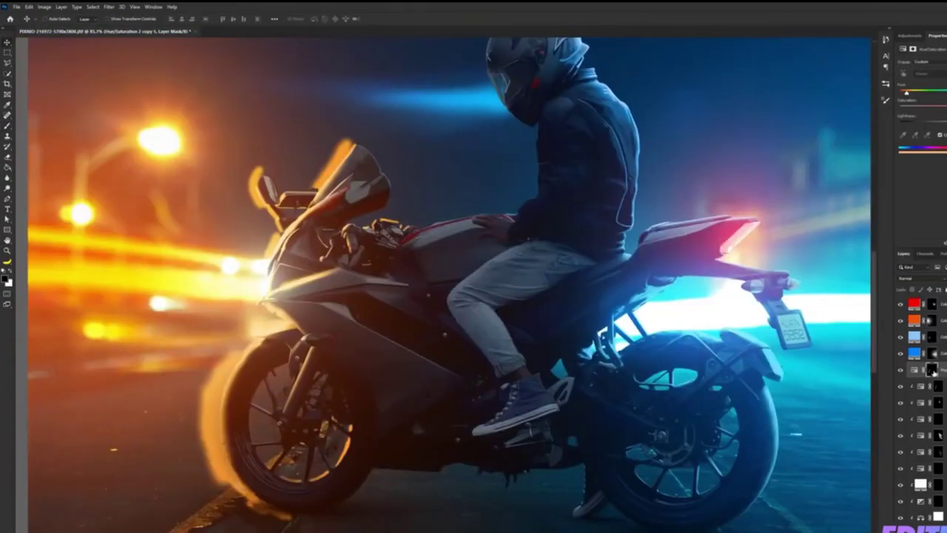
click(921, 369)
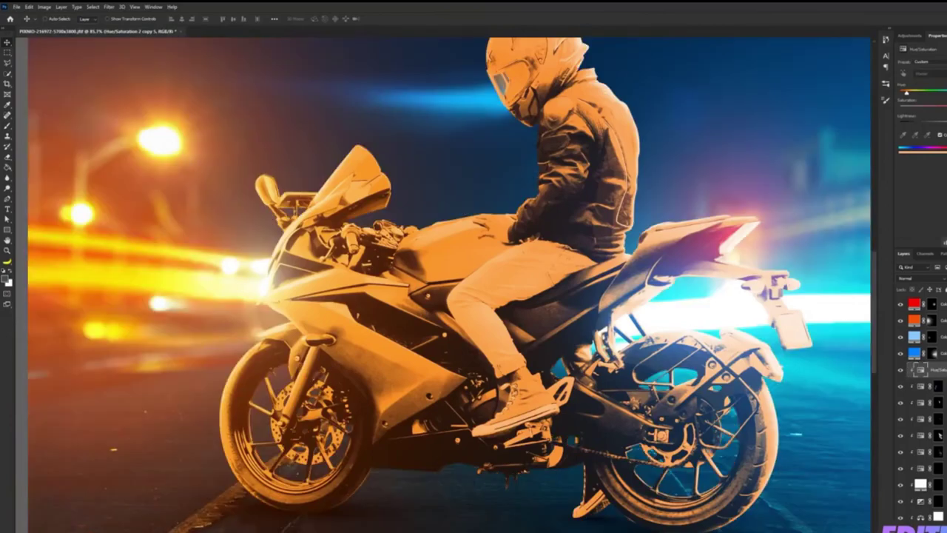
Step: Open the tint layer's style settings, then return to editing its Hue/Saturation adjustment
double_click(920, 369)
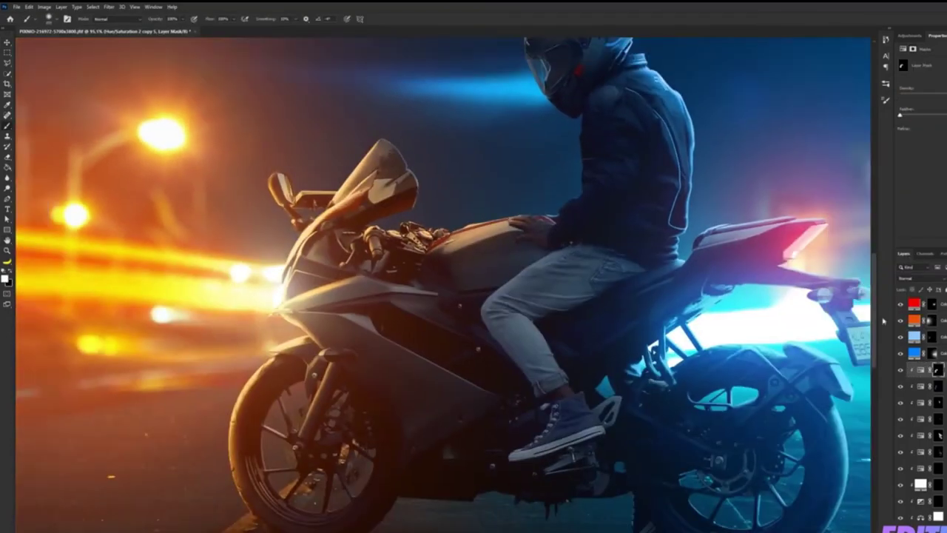
click(920, 369)
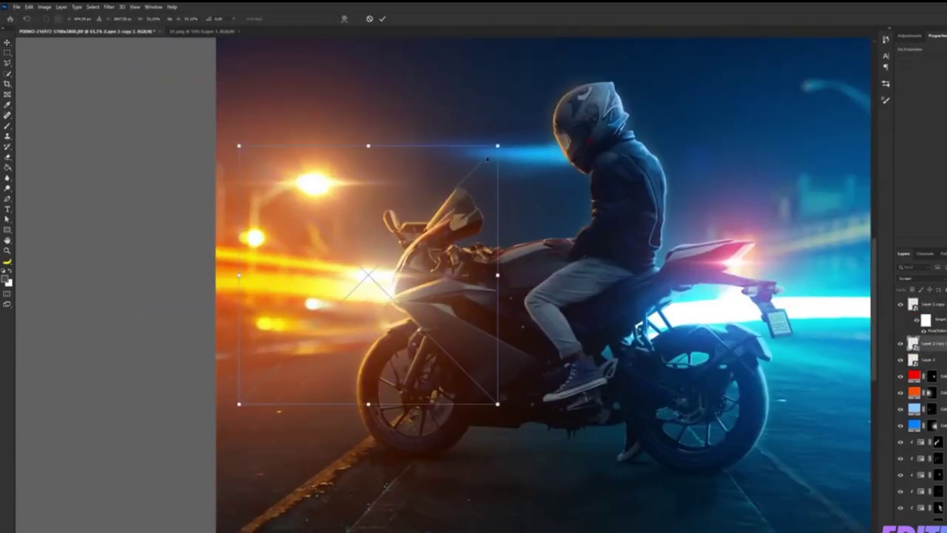
Step: Zoom in and recolour the Color Fill glow to orange
key(ctrl+plus)
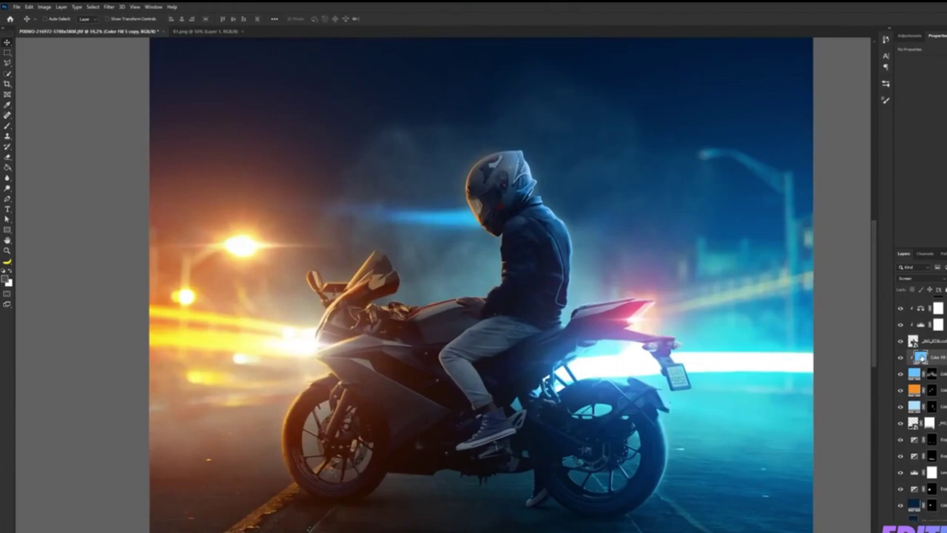
double_click(922, 357)
click(858, 173)
key(Return)
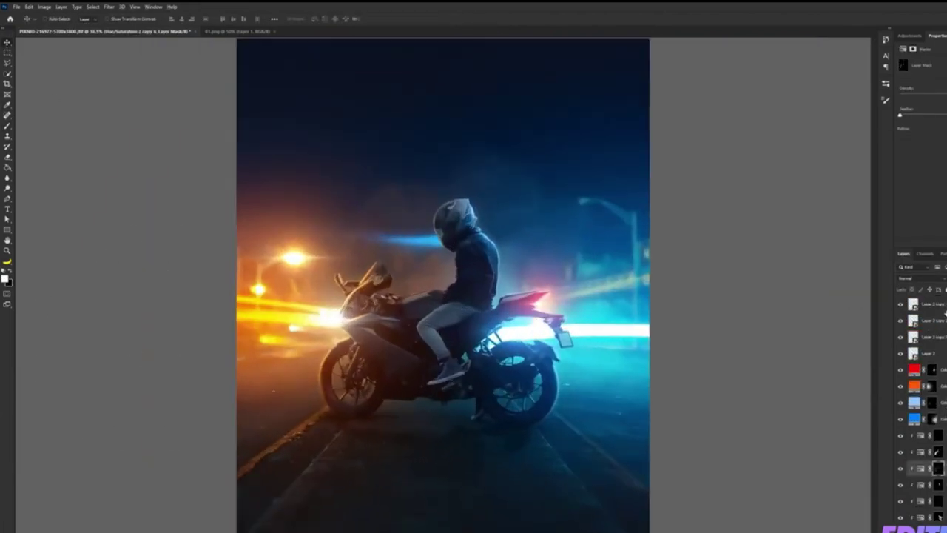
Step: Merge all visible layers into a new smart-object layer and apply the Camera Raw Filter
key(ctrl+shift+alt+e)
right_click(939, 305)
click(934, 337)
click(109, 6)
click(130, 57)
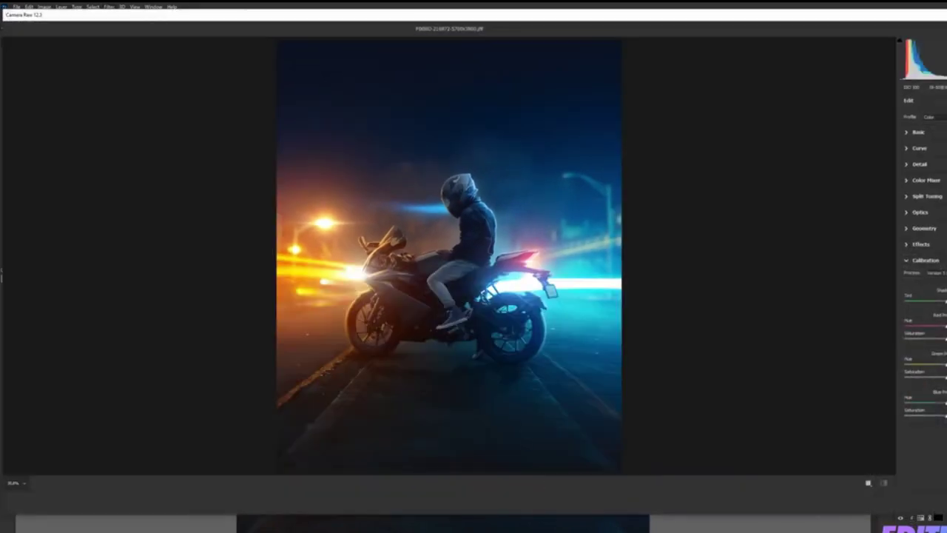
Step: In Camera Raw, collapse Calibration, expand Basic, and raise the split-tone Shadows Saturation
click(906, 260)
click(912, 132)
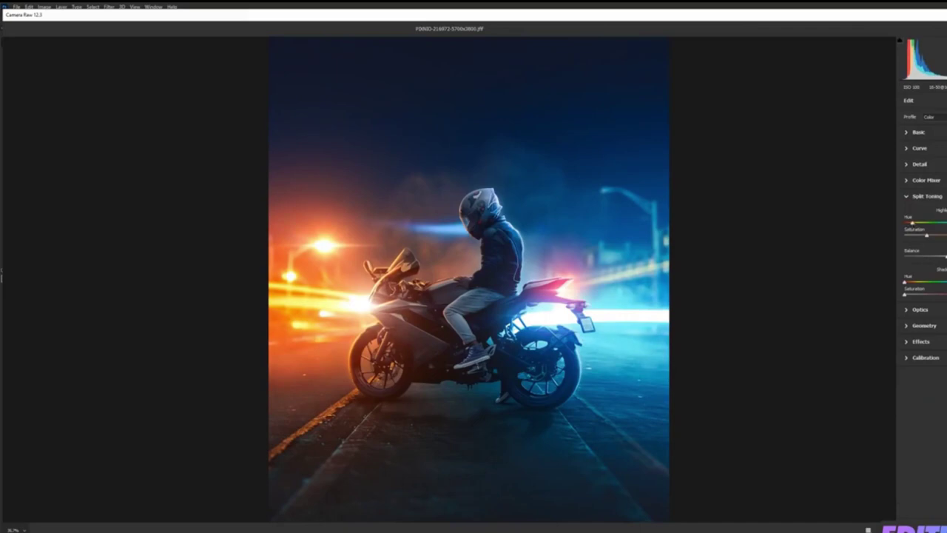
drag(904, 294, 931, 296)
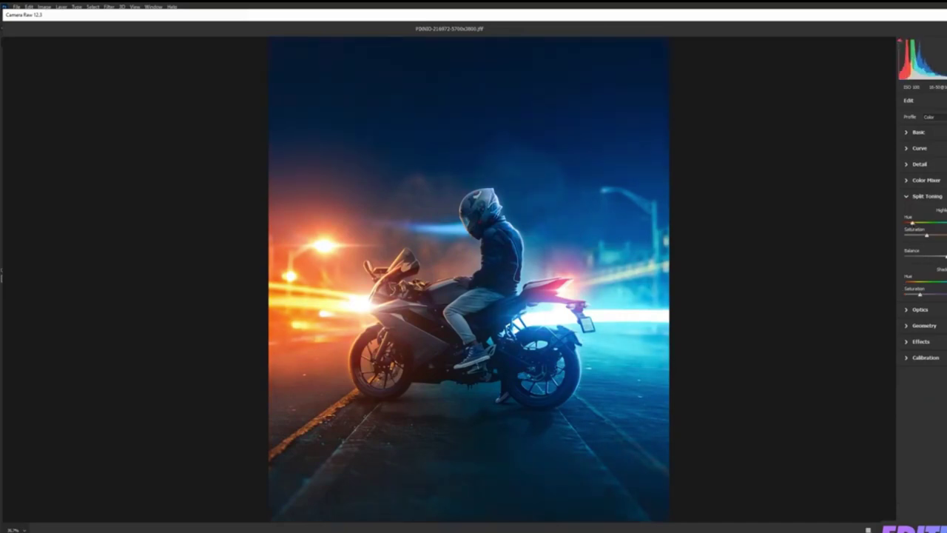